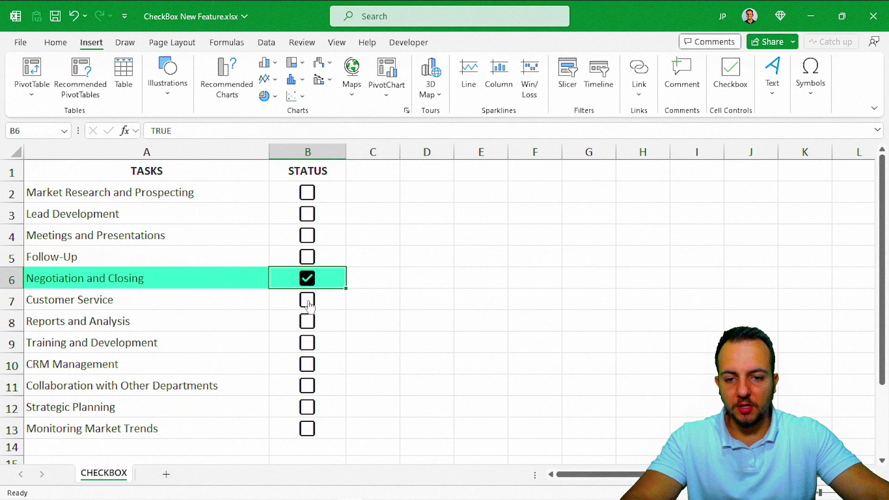
# Tick the Reports and Analysis (B8) and Lead Development (B3) checkboxes
pyautogui.click(307, 321)
pyautogui.click(306, 214)
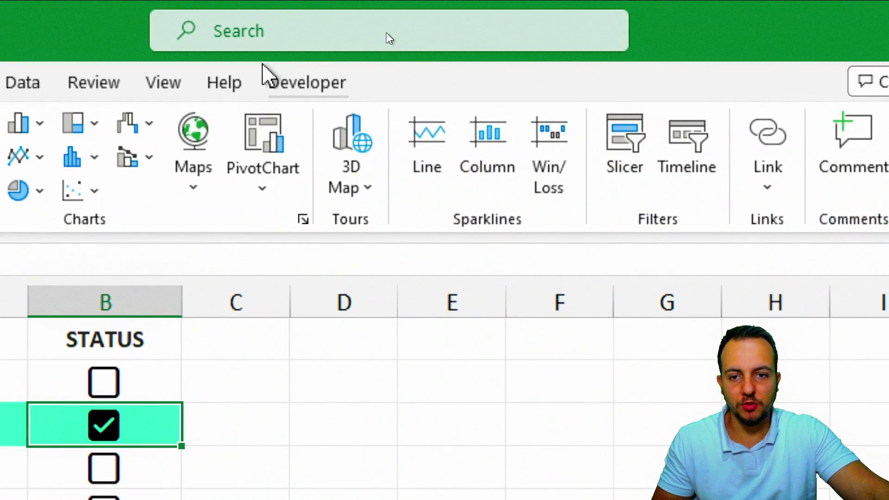
# On the Developer tab, browse the Insert list's legacy Check Box form control, then close it
pyautogui.click(278, 83)
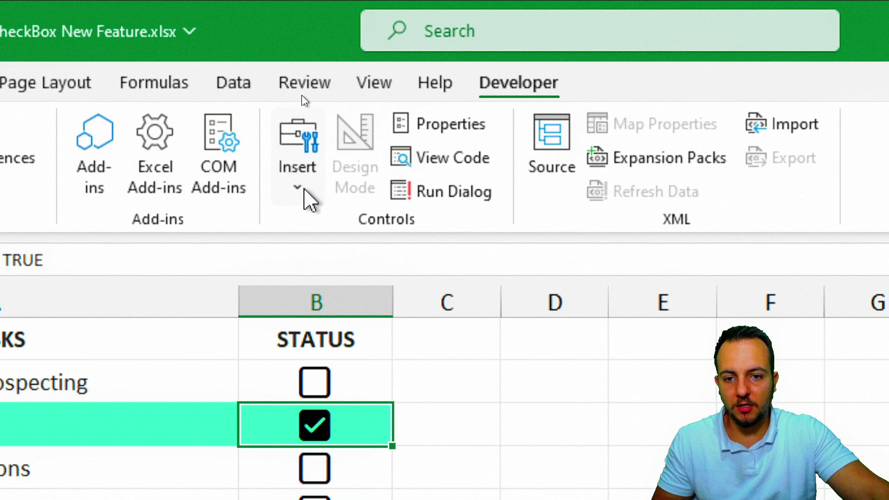
pyautogui.click(96, 197)
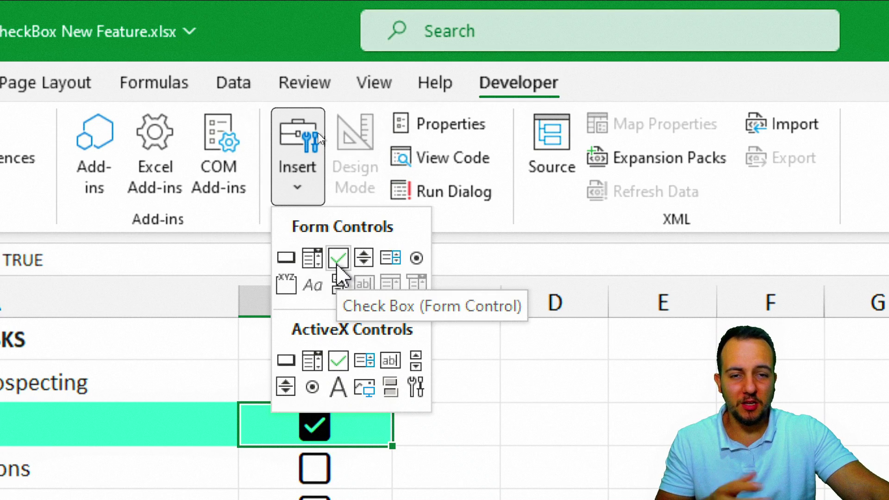
pyautogui.click(338, 261)
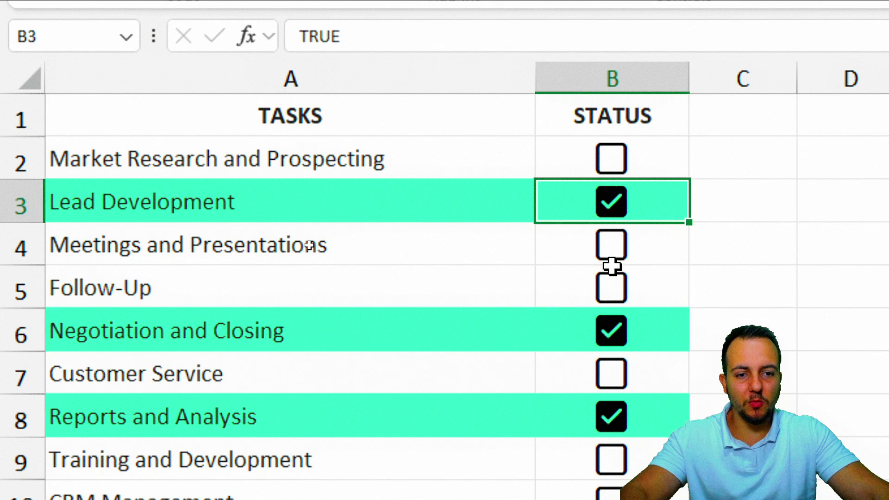
# Step down the STATUS column from B2, checking its TRUE/FALSE values
pyautogui.click(665, 173)
pyautogui.press('Down')
pyautogui.press('Down')
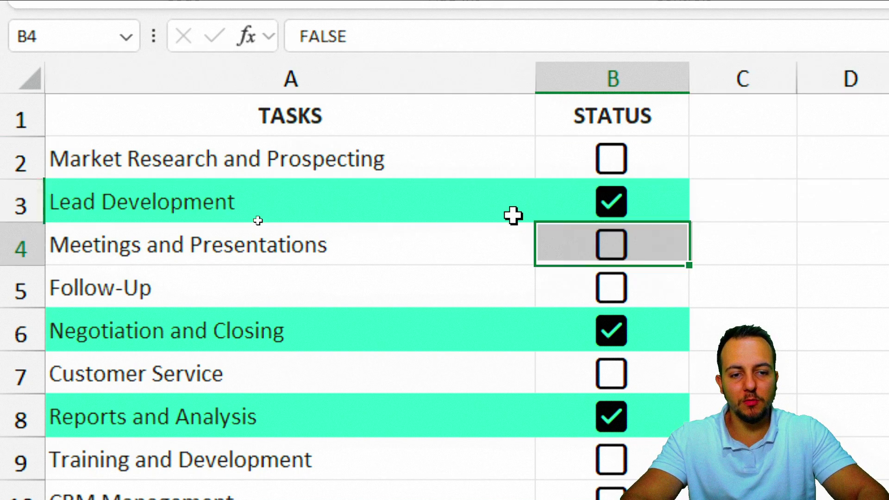
pyautogui.press('Down')
pyautogui.press('Down')
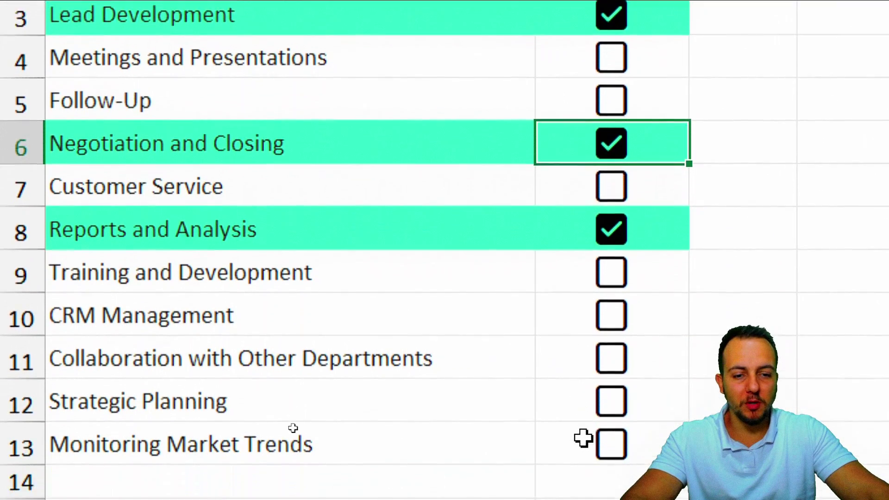
# Tick Training and Development, CRM Management, Collaboration with Other Departments and Strategic Planning
pyautogui.click(612, 273)
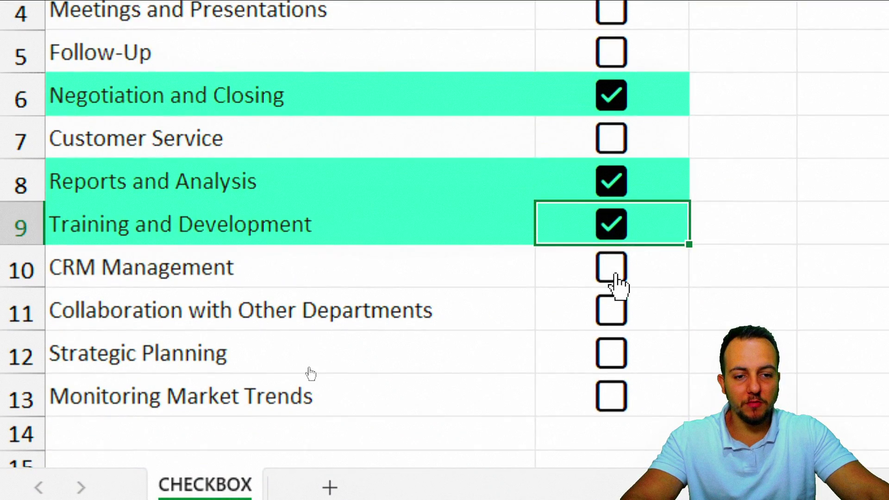
pyautogui.click(615, 275)
pyautogui.click(615, 311)
pyautogui.click(615, 354)
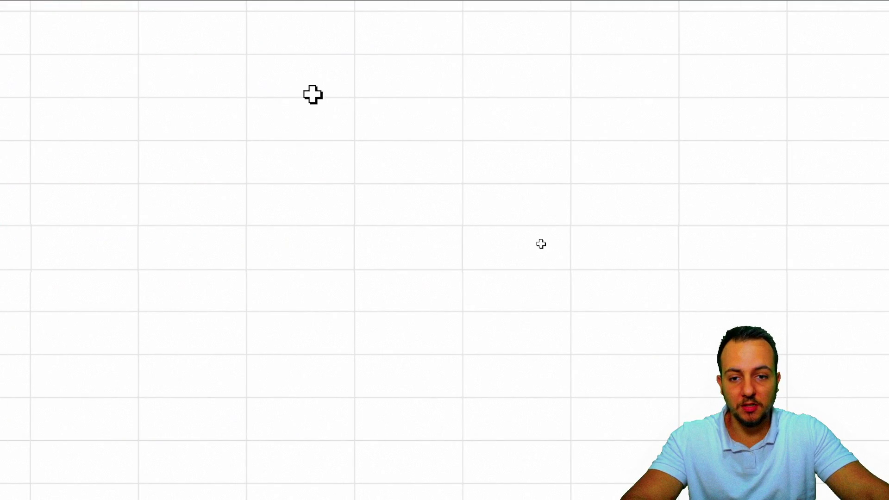
# Insert checkboxes into a block of seven empty cells in column F
pyautogui.moveTo(311, 93); pyautogui.dragTo(323, 272)
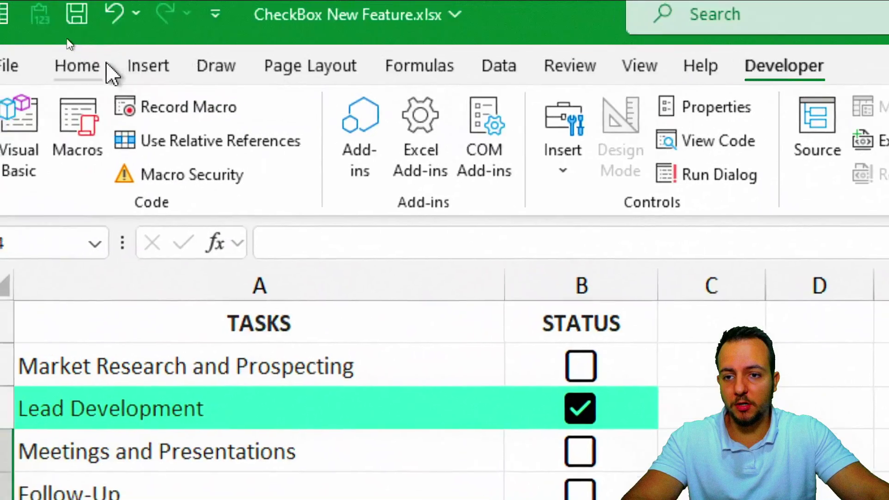
pyautogui.click(148, 67)
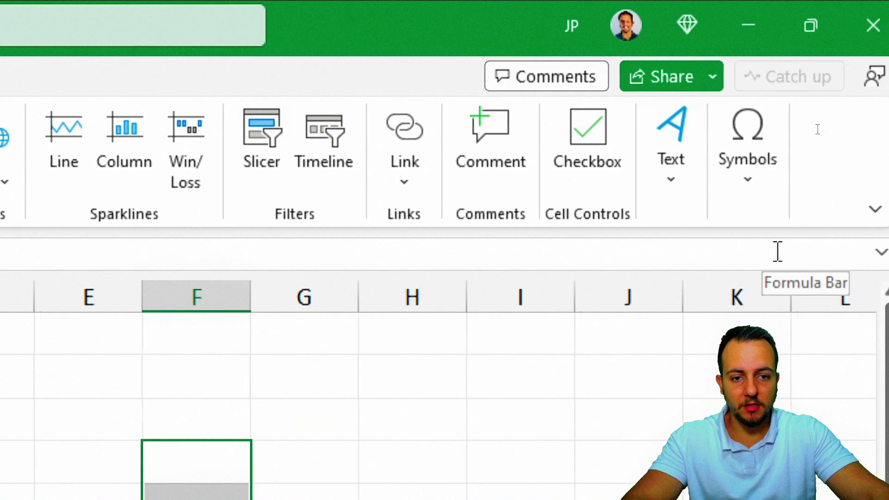
pyautogui.click(610, 182)
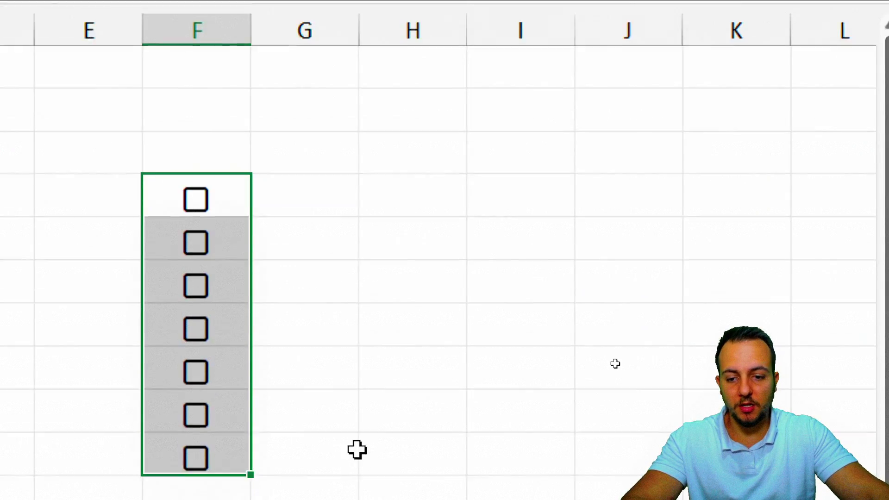
# Tick all seven new checkboxes, then select the Market Research status cell
pyautogui.click(196, 285)
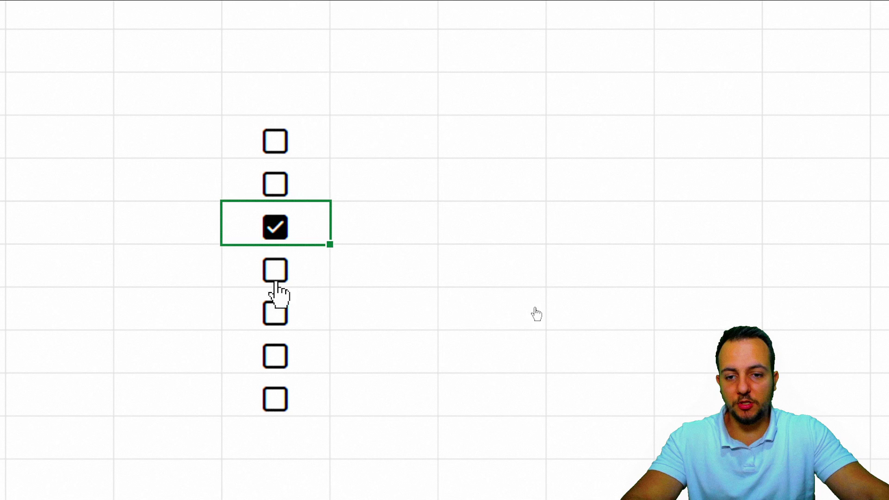
pyautogui.click(277, 320)
pyautogui.click(275, 402)
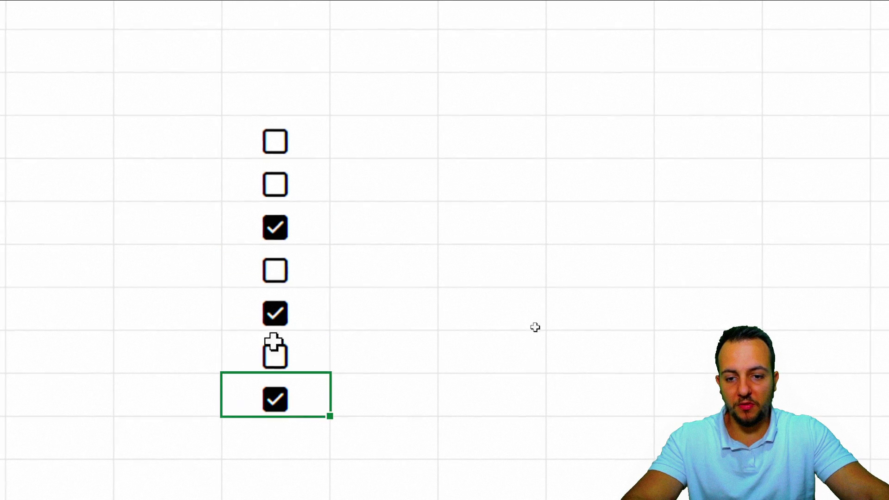
pyautogui.click(279, 277)
pyautogui.click(276, 185)
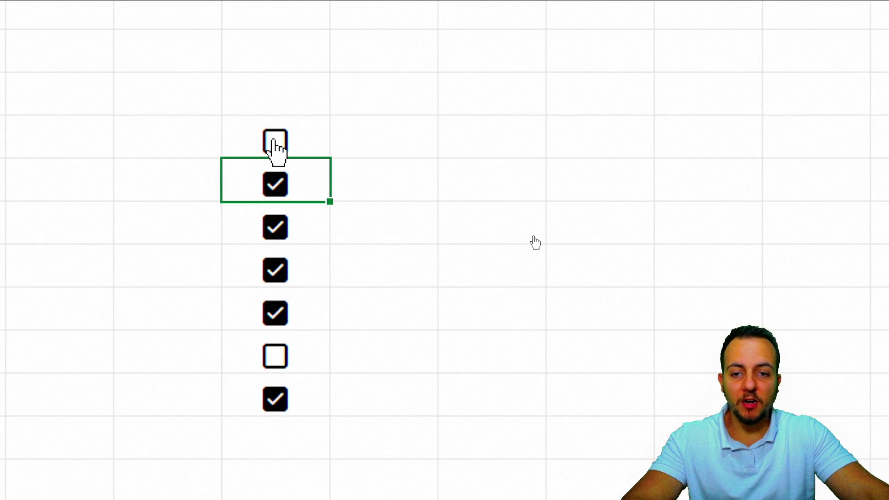
pyautogui.click(276, 142)
pyautogui.click(275, 356)
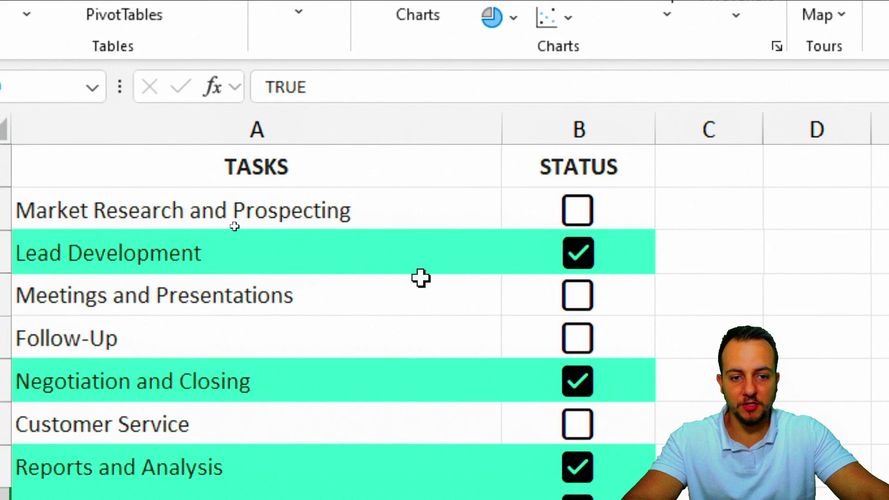
pyautogui.click(635, 208)
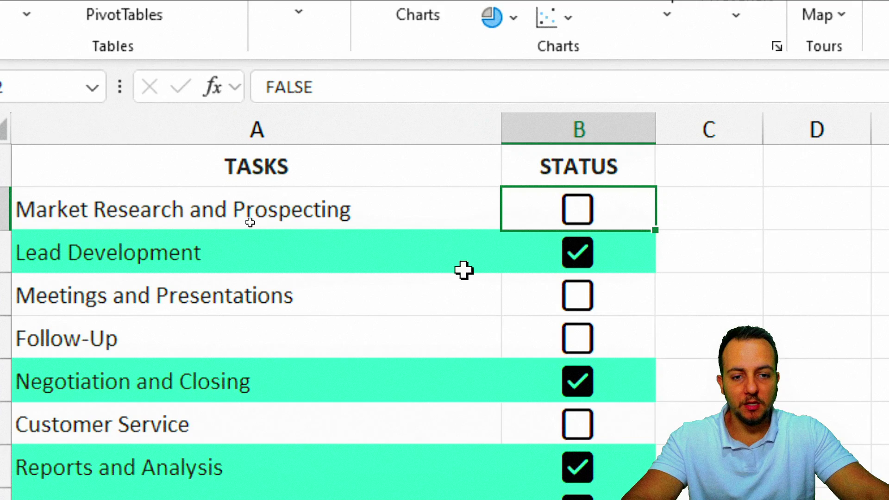
# Tick the Market Research and Prospecting checkbox in B2
pyautogui.click(585, 218)
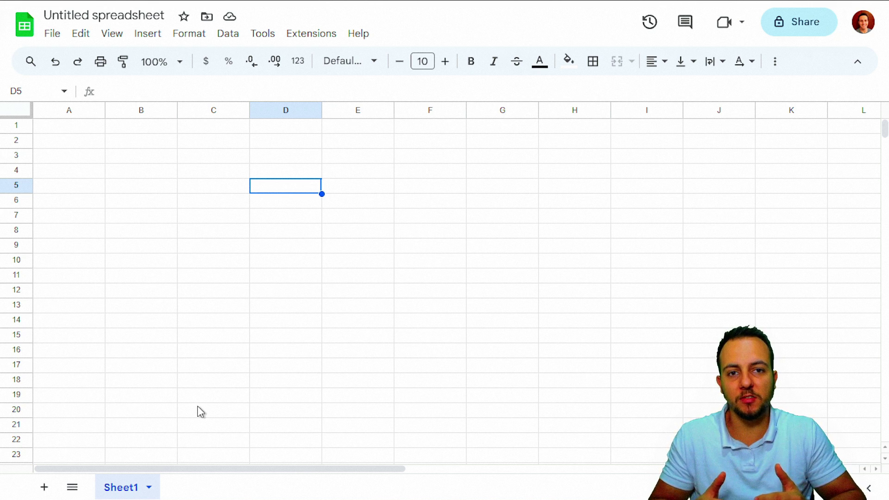
# Insert checkboxes into E6:E14 and tick the ones in E8 and E11
pyautogui.moveTo(352, 200); pyautogui.dragTo(369, 327)
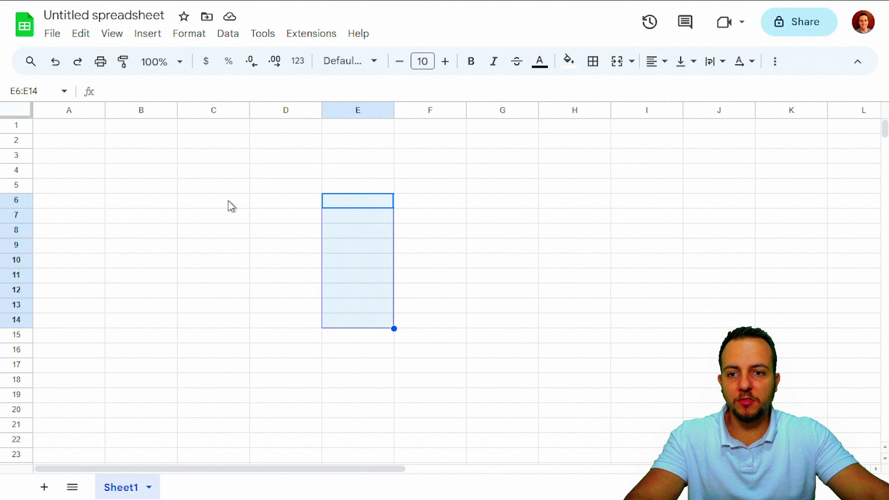
pyautogui.click(147, 33)
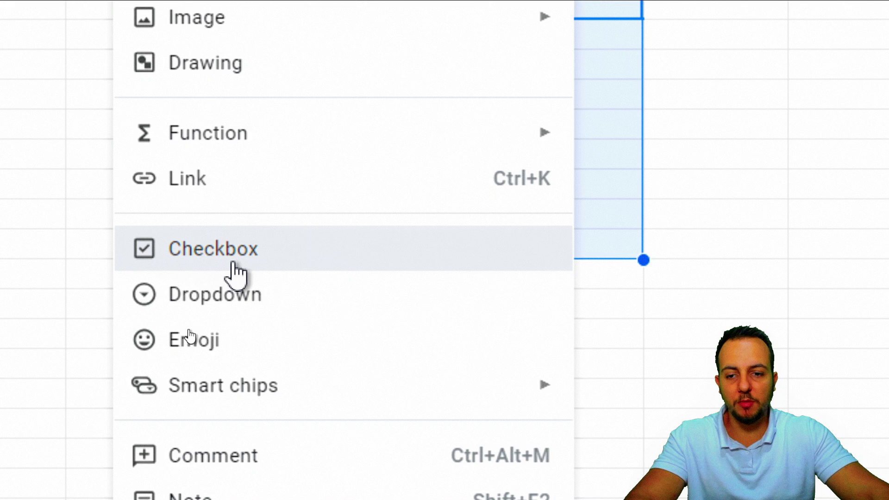
pyautogui.click(234, 265)
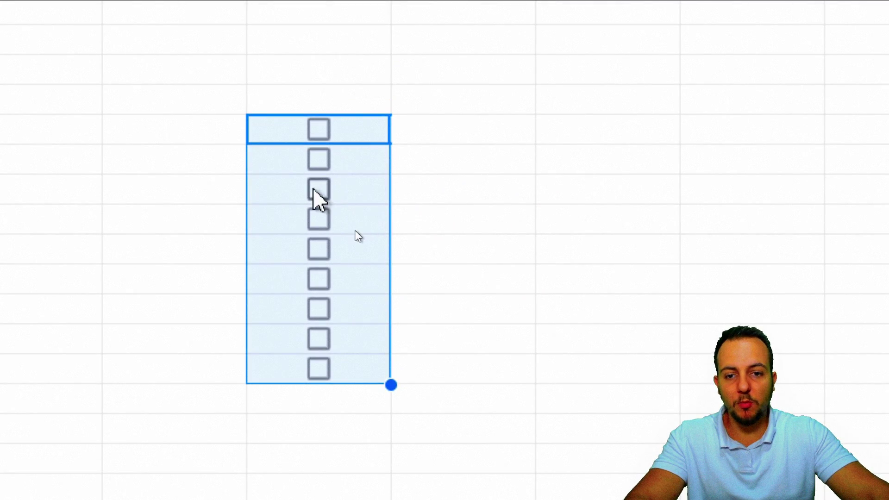
pyautogui.click(313, 188)
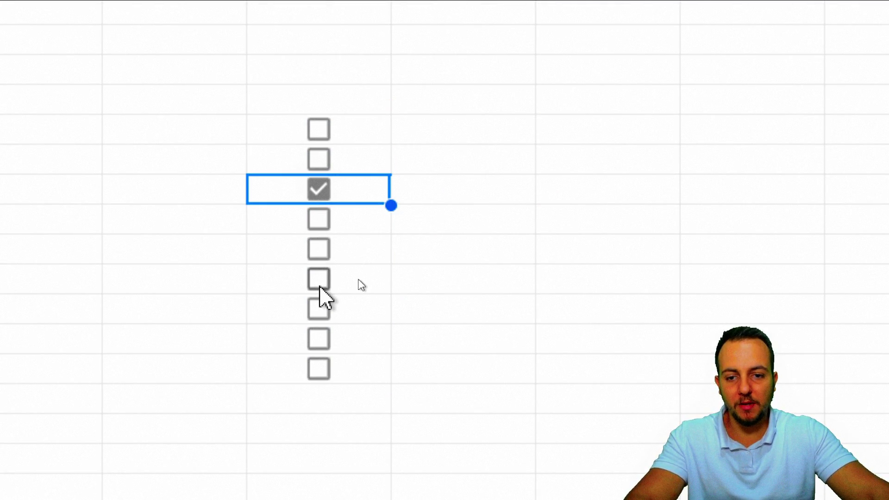
pyautogui.click(319, 279)
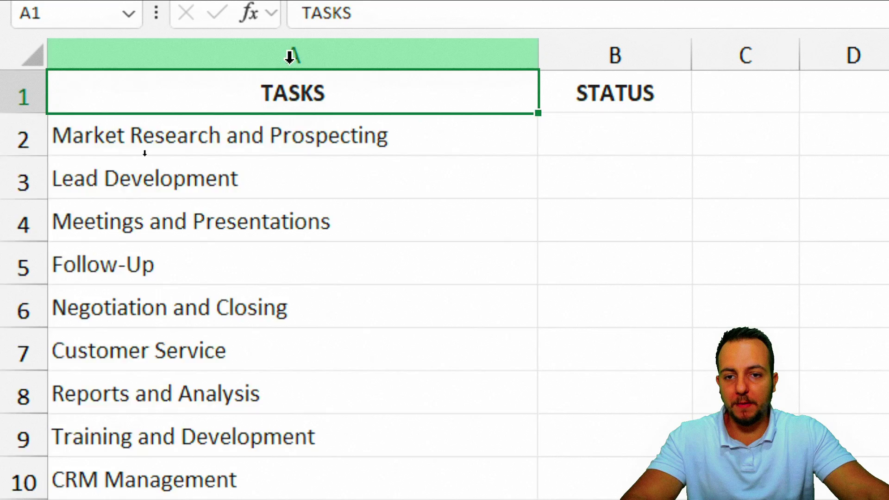
# Enter sample statuses 'Ok' in B2 and 'Done' in B3
pyautogui.click(290, 56)
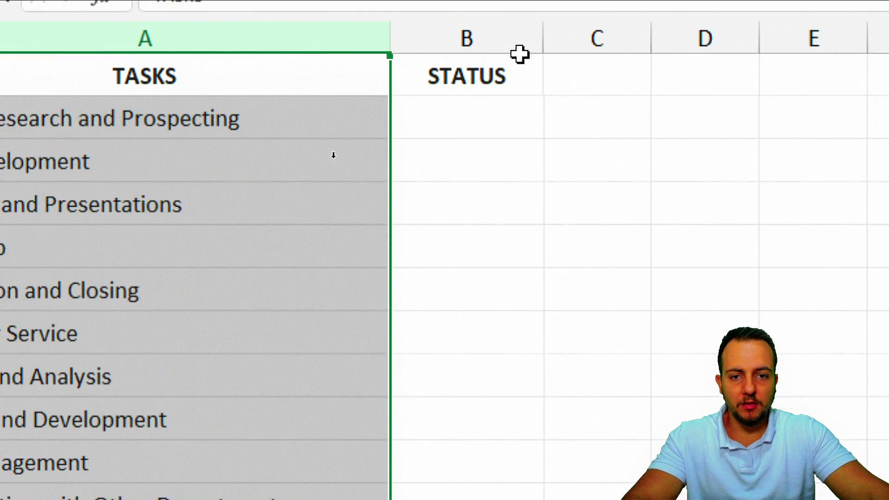
pyautogui.click(657, 41)
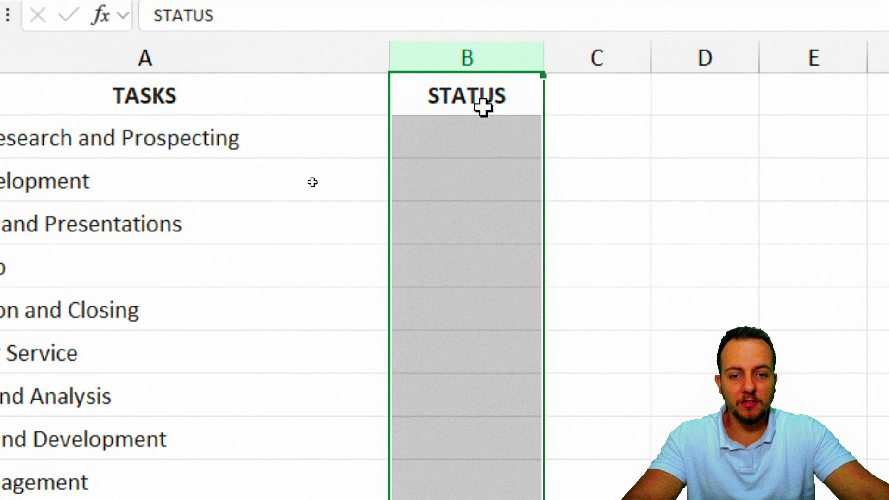
pyautogui.click(462, 138)
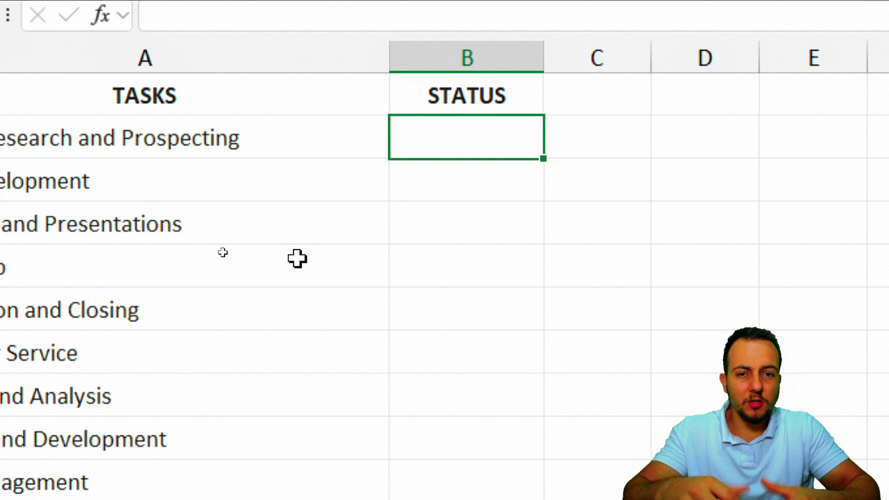
pyautogui.write('Ok')
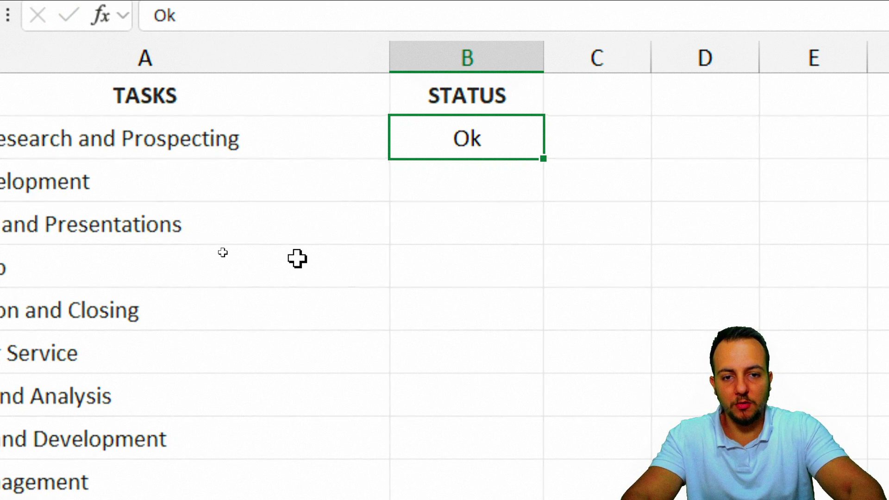
pyautogui.press('Return')
pyautogui.write('Done')
pyautogui.press('Return')
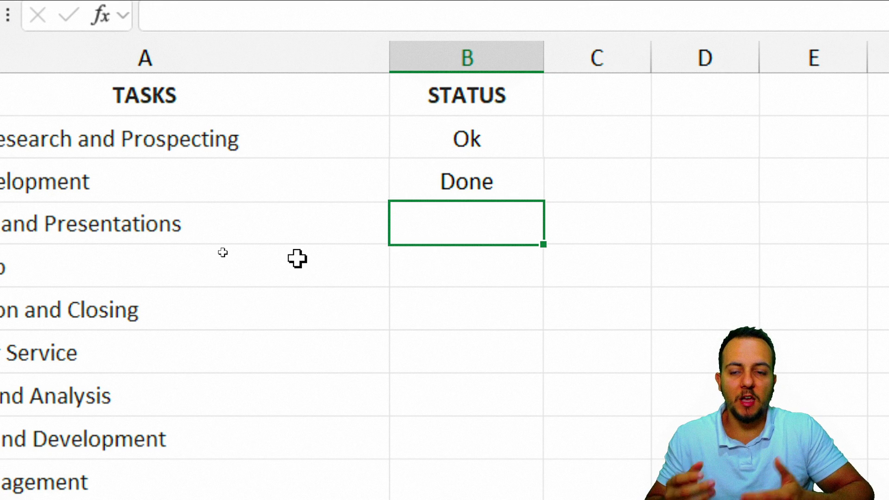
# Clear the Ok and Done entries from B2:B3 and return to B2
pyautogui.moveTo(486, 143); pyautogui.dragTo(486, 182)
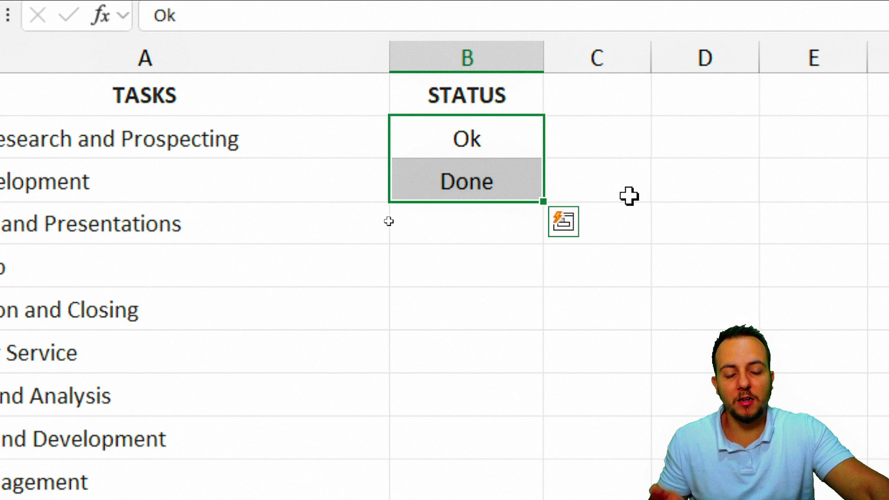
pyautogui.press('Delete')
pyautogui.click(484, 147)
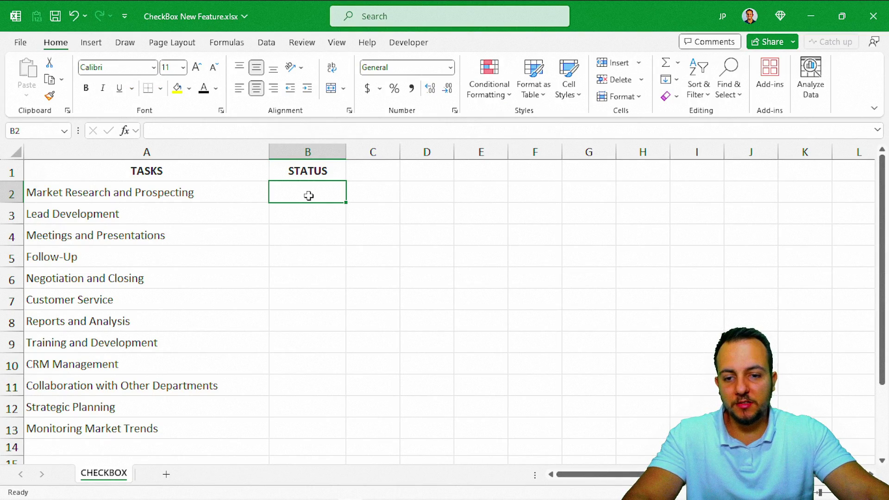
# Insert checkboxes in B2:B13; tick Market Research, Meetings and Presentations, Negotiation and Closing
pyautogui.moveTo(309, 196); pyautogui.dragTo(316, 429)
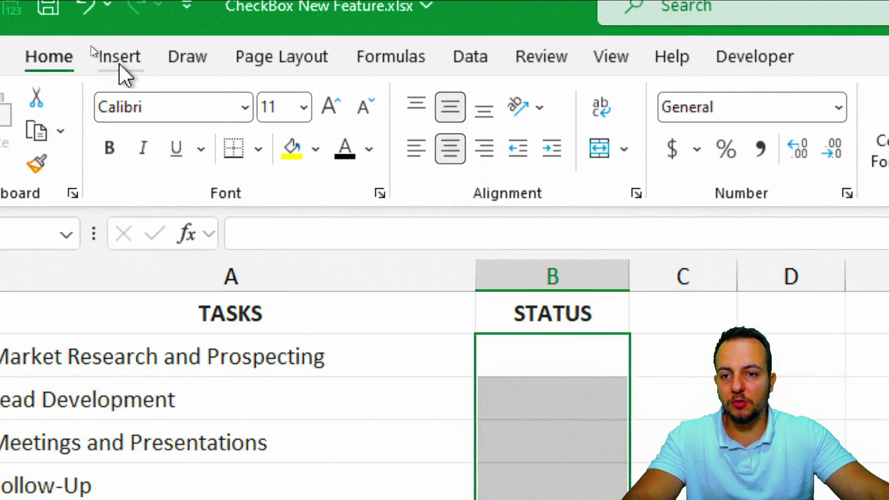
pyautogui.click(91, 42)
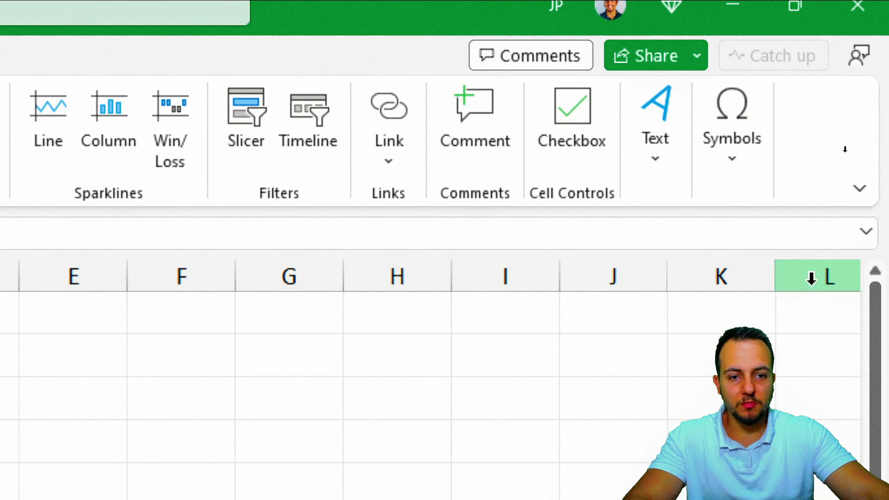
pyautogui.click(555, 145)
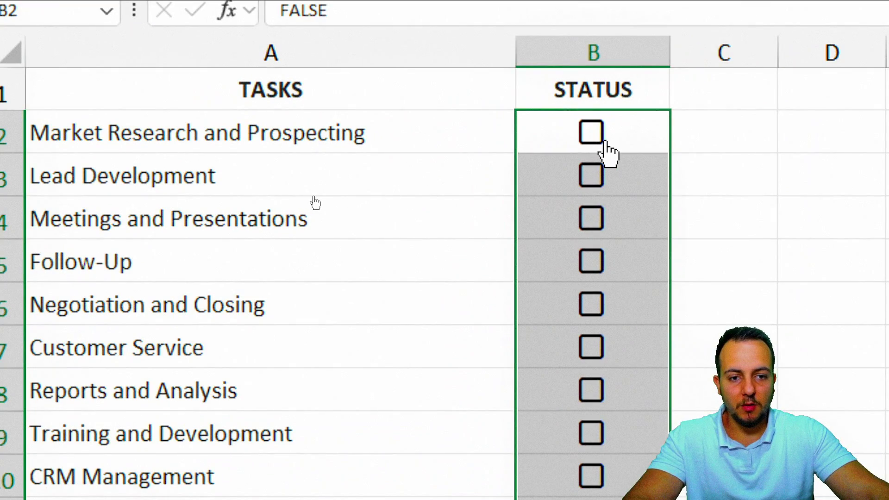
pyautogui.click(595, 139)
pyautogui.click(594, 220)
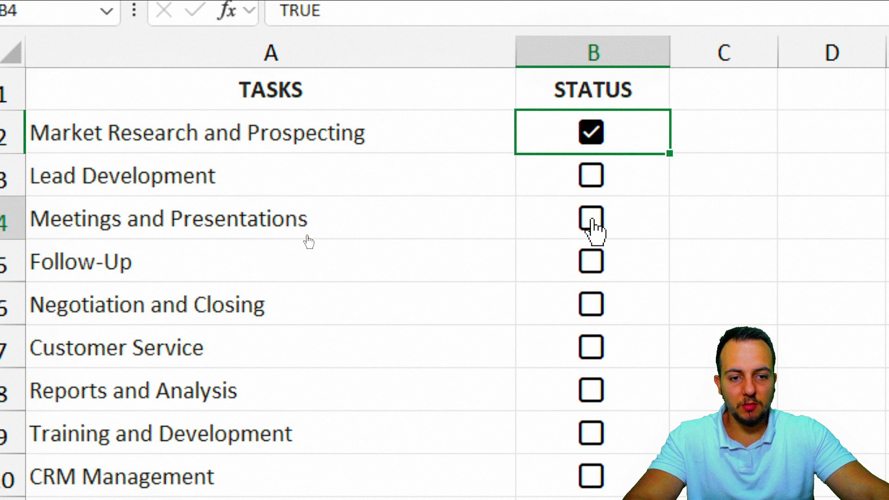
pyautogui.click(593, 306)
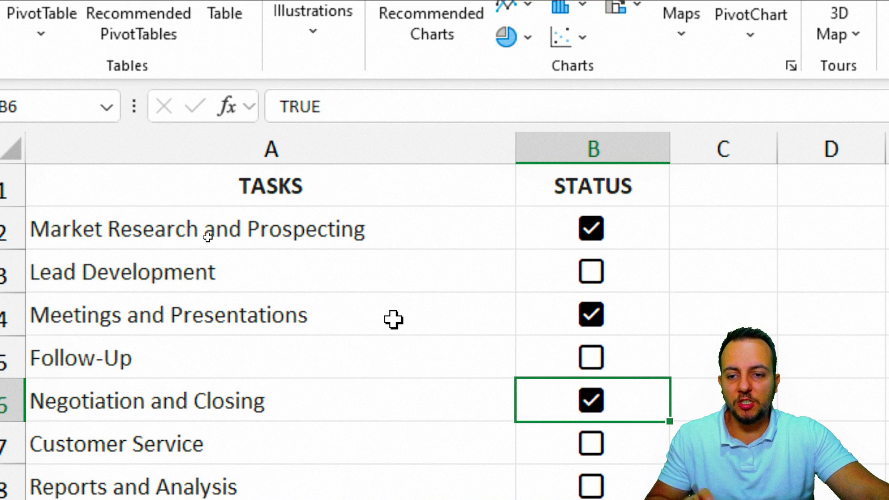
# Select A2:B13 and start a new conditional formatting rule
pyautogui.moveTo(258, 228); pyautogui.dragTo(573, 499)
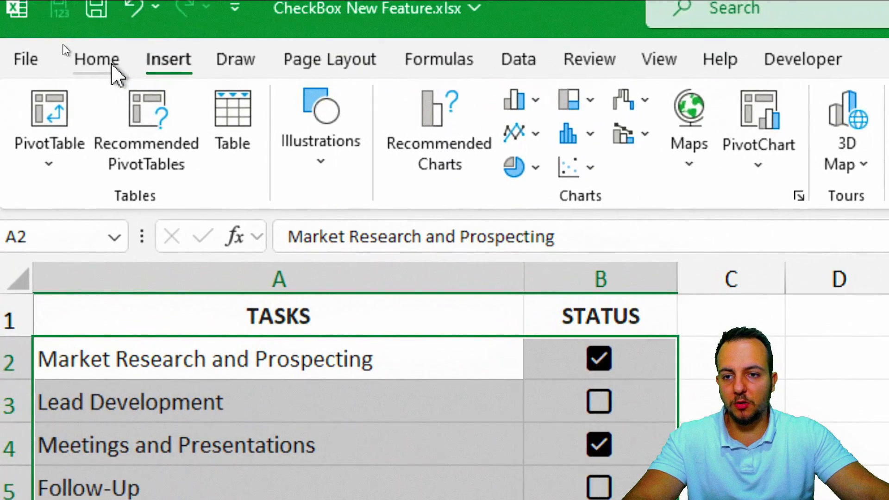
pyautogui.click(109, 62)
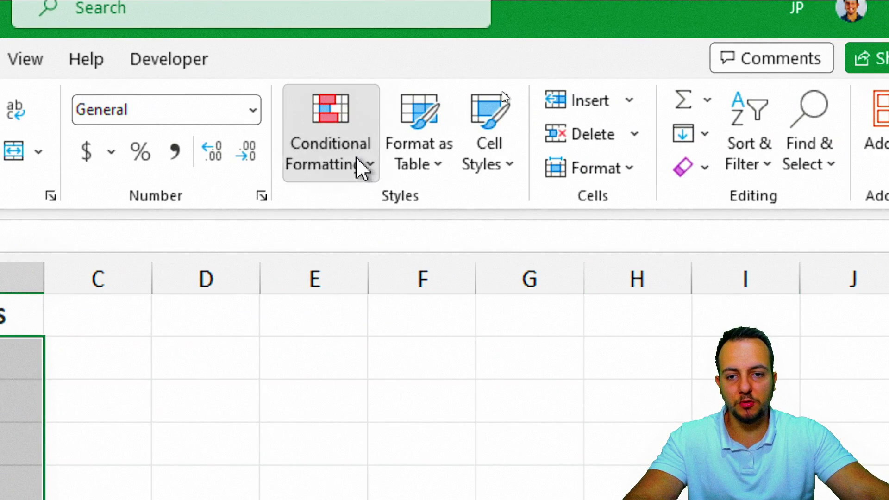
pyautogui.click(361, 167)
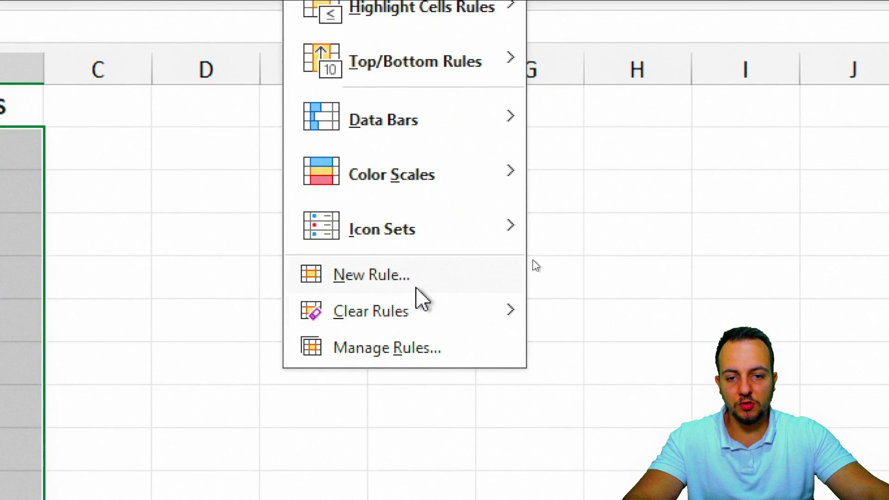
pyautogui.click(429, 485)
# Choose the formula-based rule type and enter =$B2=True
pyautogui.moveTo(411, 241); pyautogui.dragTo(345, 288)
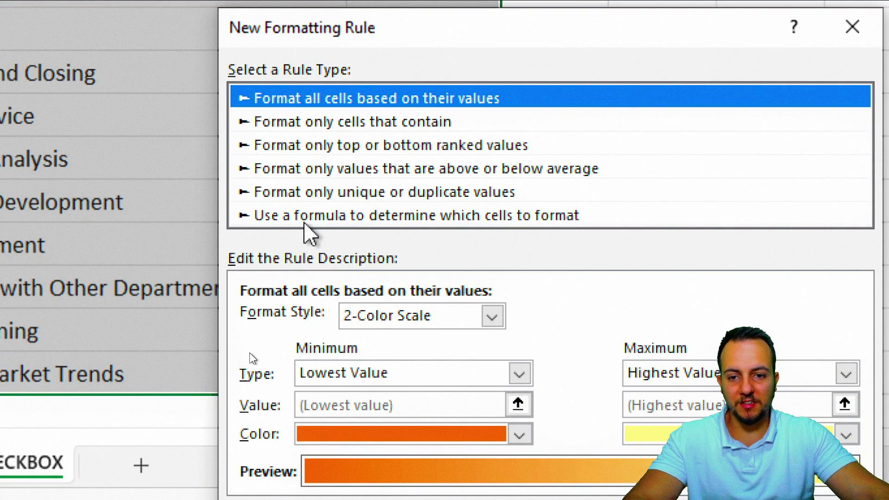
pyautogui.click(283, 216)
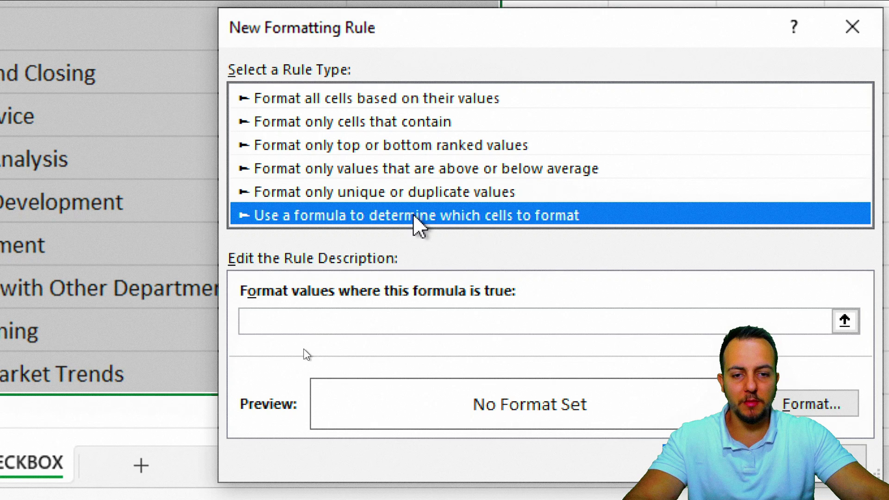
pyautogui.click(280, 322)
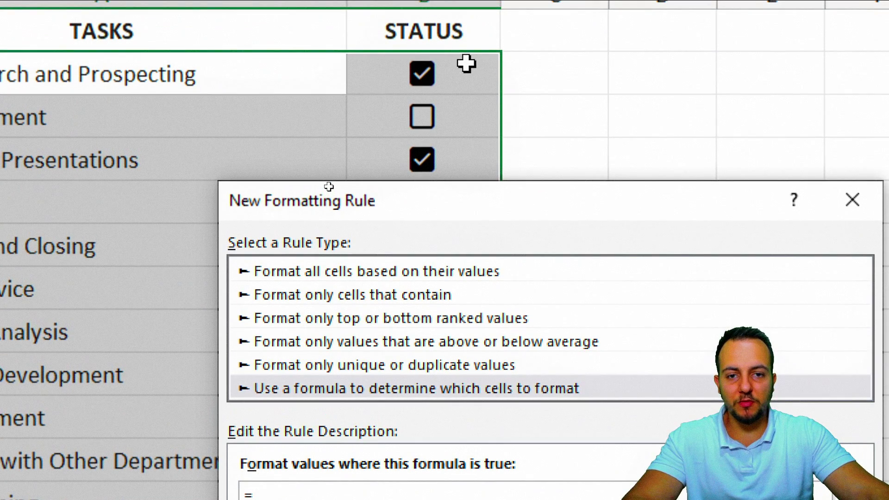
pyautogui.click(466, 65)
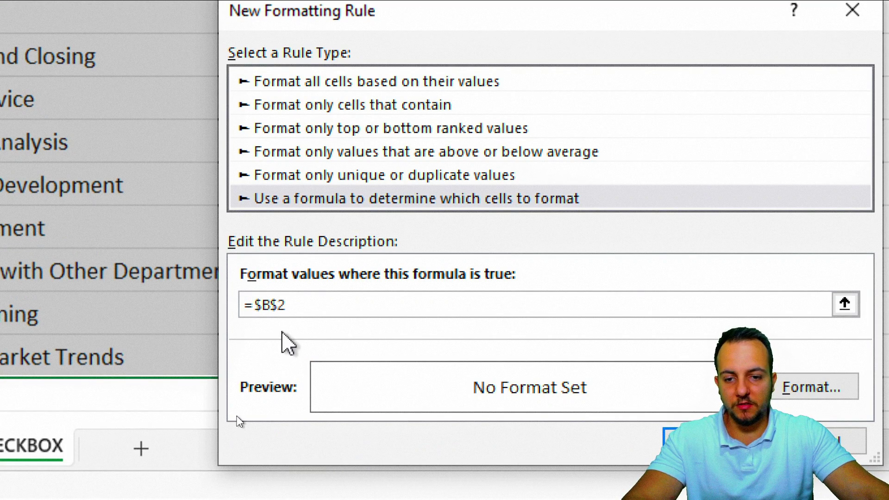
pyautogui.click(357, 391)
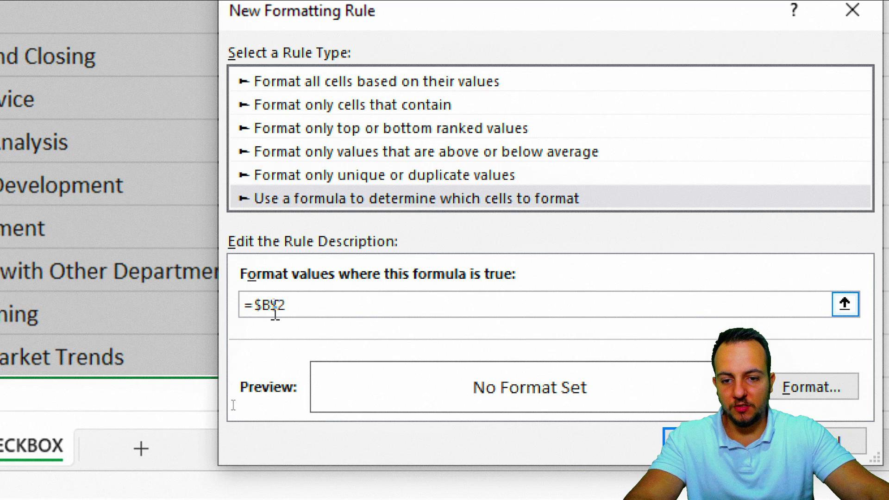
pyautogui.press('BackSpace')
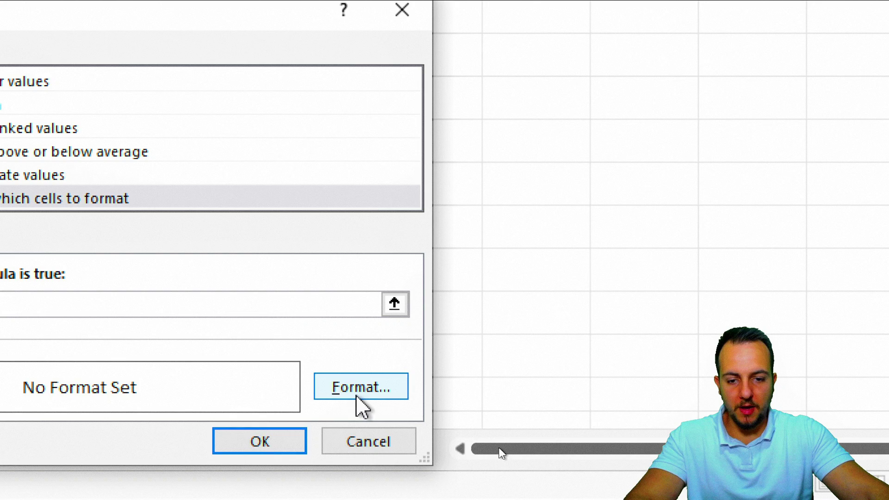
# Give the =$B2=True rule a custom aqua fill and apply it
pyautogui.click(811, 393)
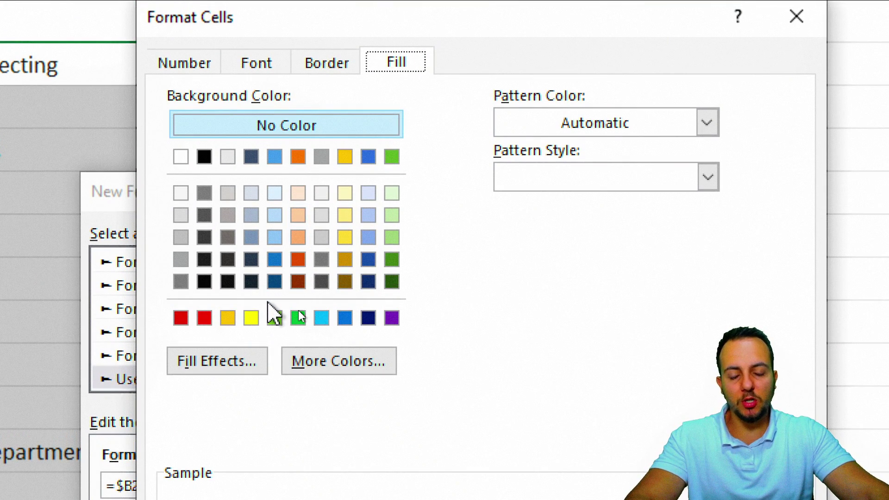
pyautogui.click(337, 368)
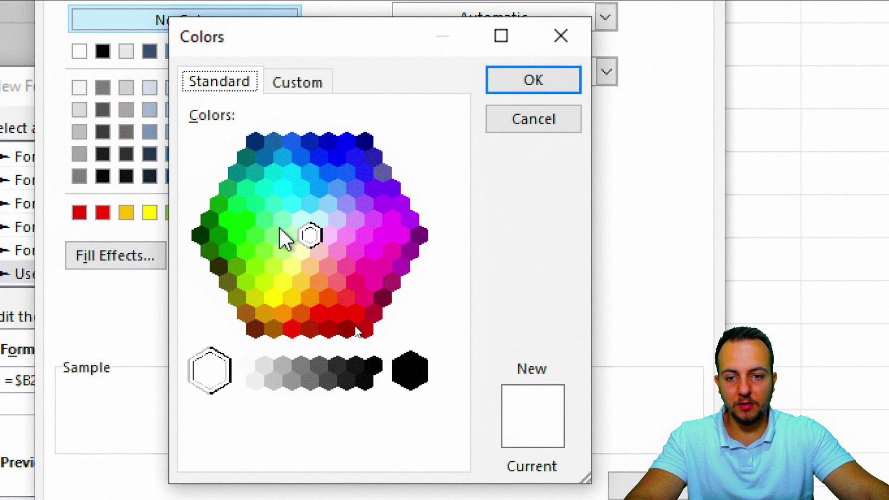
pyautogui.click(281, 220)
pyautogui.click(274, 204)
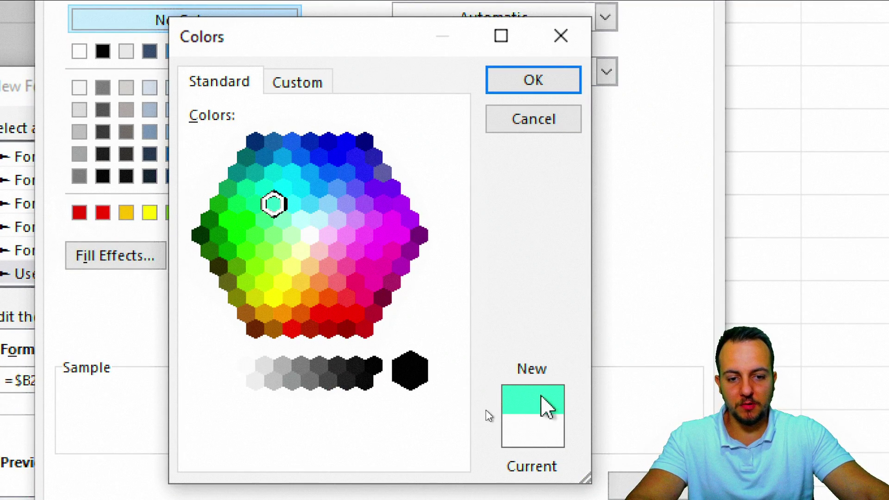
pyautogui.click(554, 86)
pyautogui.click(627, 487)
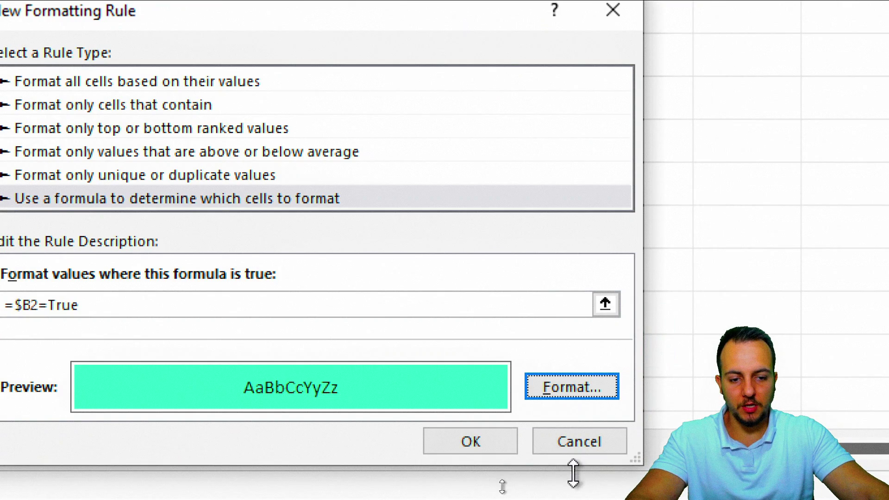
pyautogui.click(489, 445)
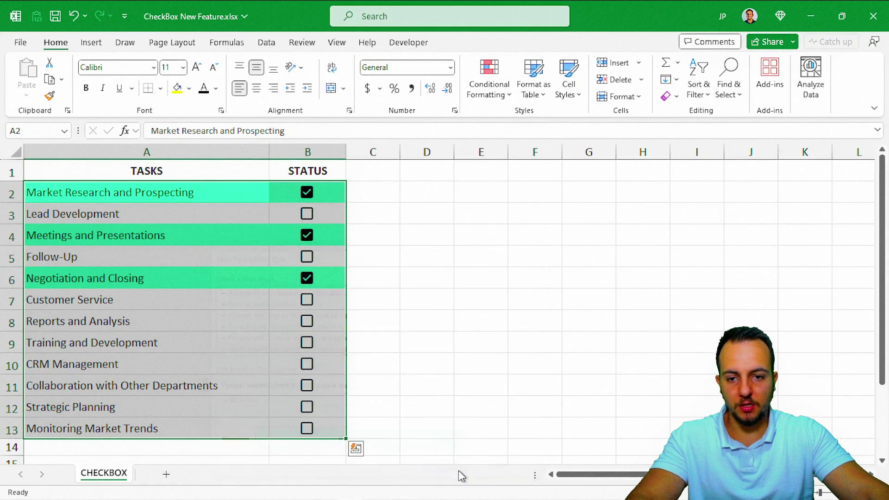
# Tick the seven unchecked tasks in B3, B5 and B7–B11, including Lead Development, Follow-Up and CRM Management, so they turn teal
pyautogui.click(199, 319)
pyautogui.click(188, 176)
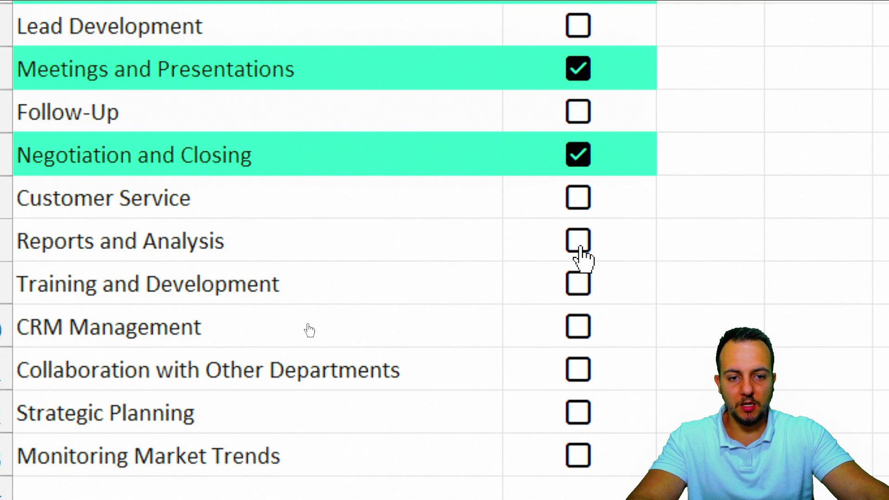
pyautogui.click(580, 249)
pyautogui.click(579, 328)
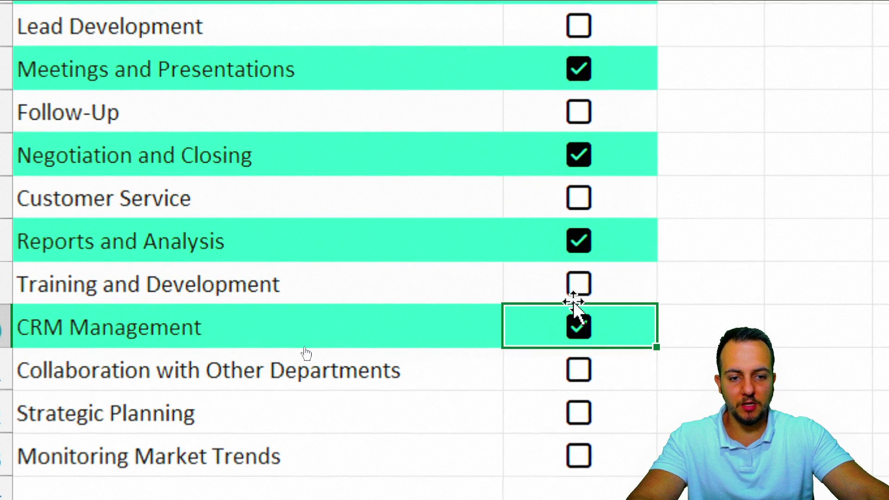
pyautogui.click(579, 284)
pyautogui.click(578, 198)
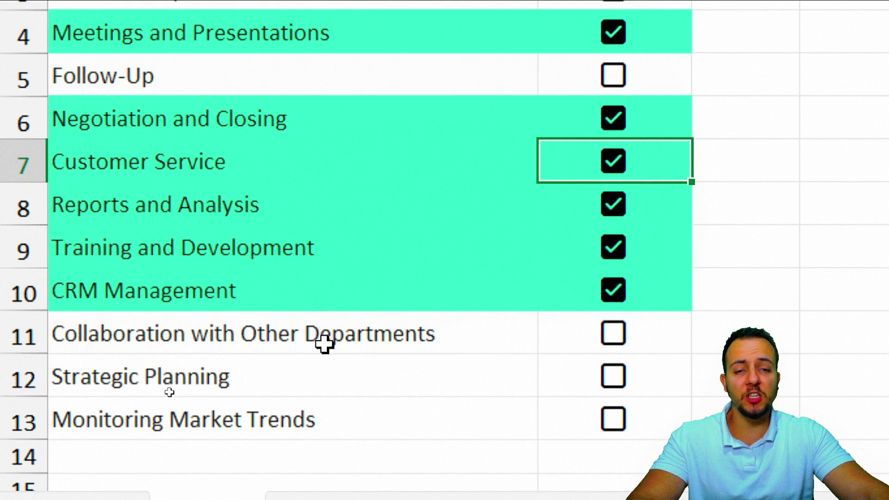
pyautogui.click(616, 334)
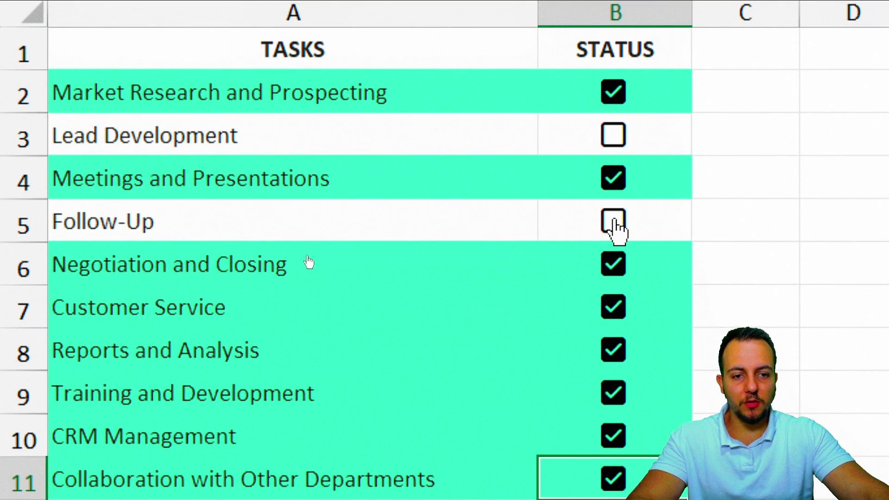
pyautogui.click(614, 223)
pyautogui.click(613, 135)
pyautogui.click(368, 77)
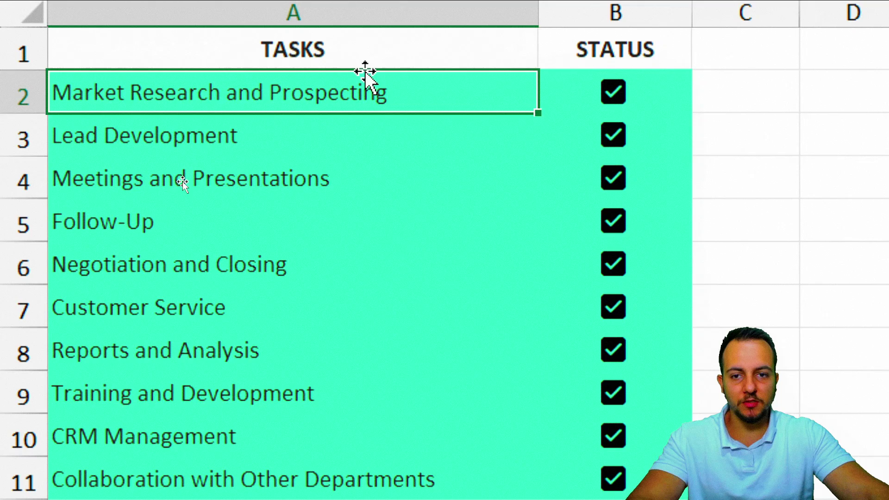
pyautogui.click(342, 44)
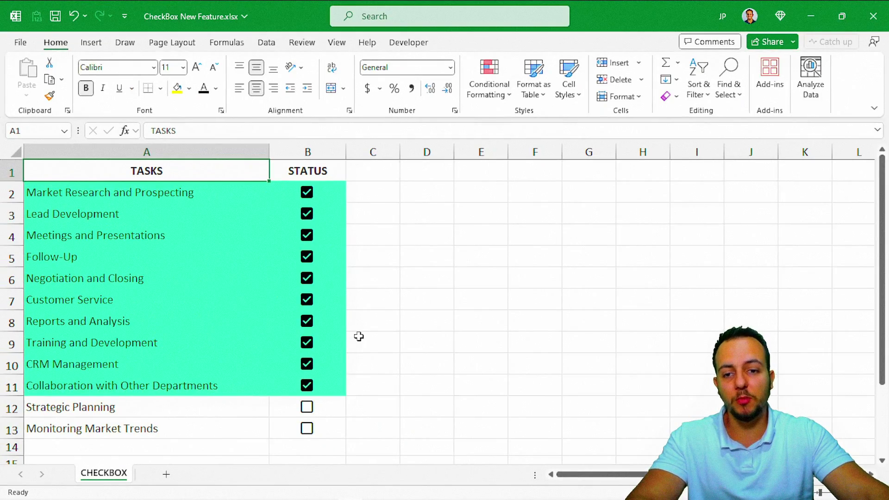